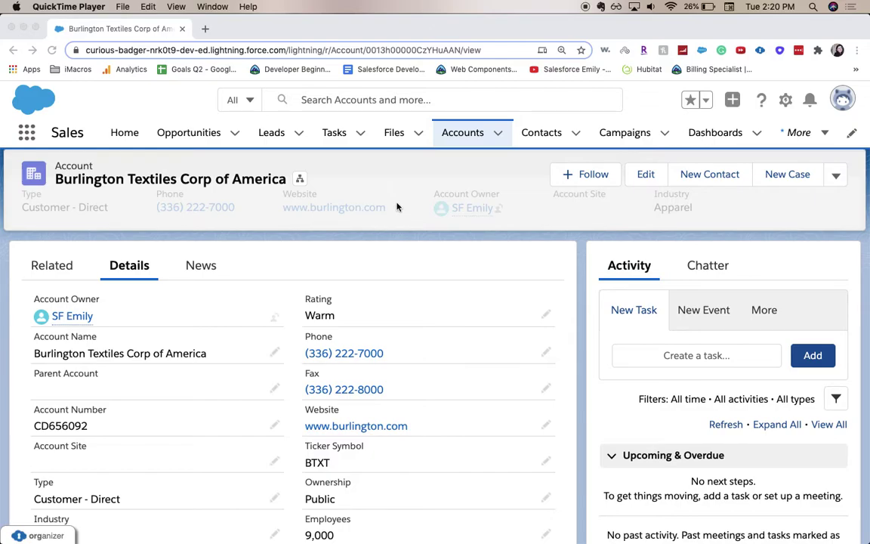
Step: Open Setup and go to the Account object's Fields & Relationships list
scroll(451, 251, up, 2)
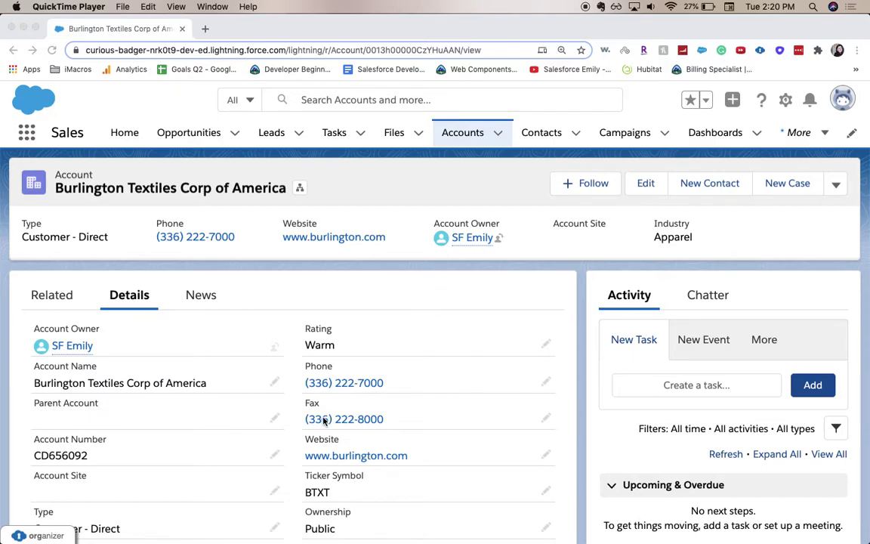
scroll(298, 385, down, 1)
scroll(323, 421, down, 1)
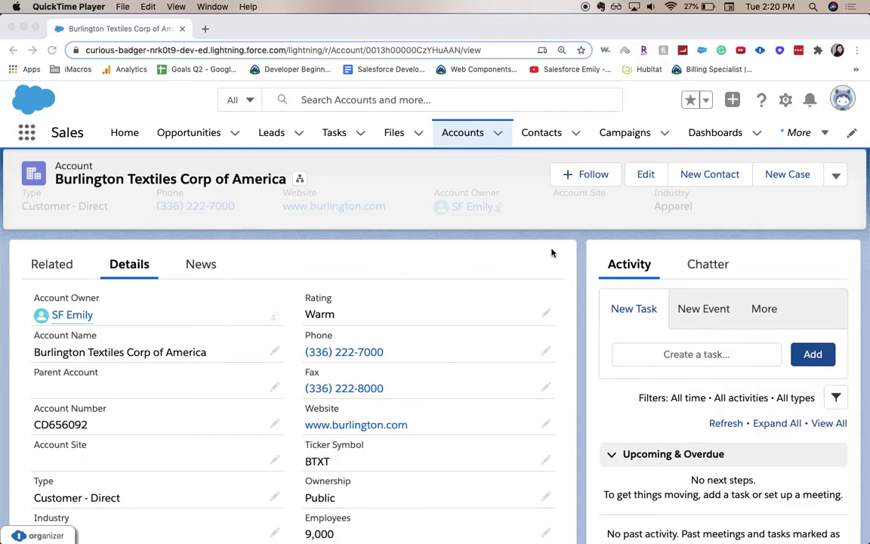
click(793, 105)
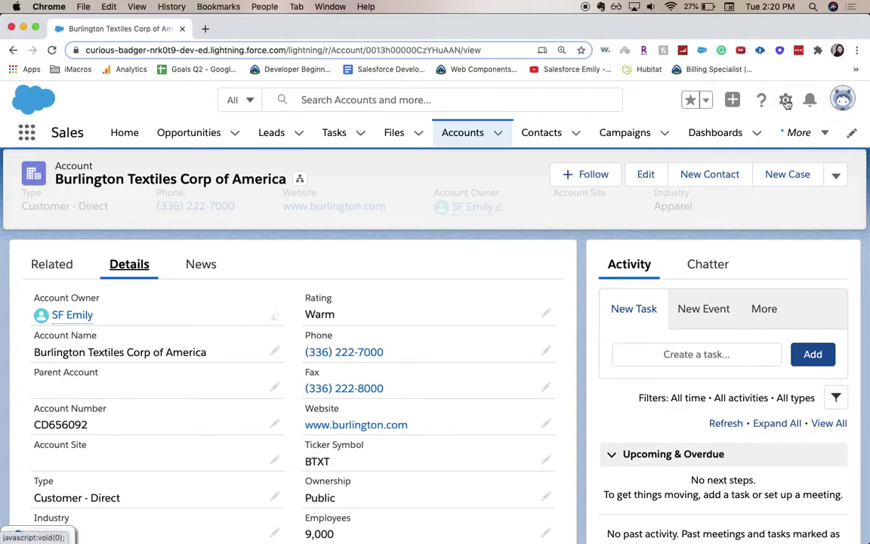
click(786, 102)
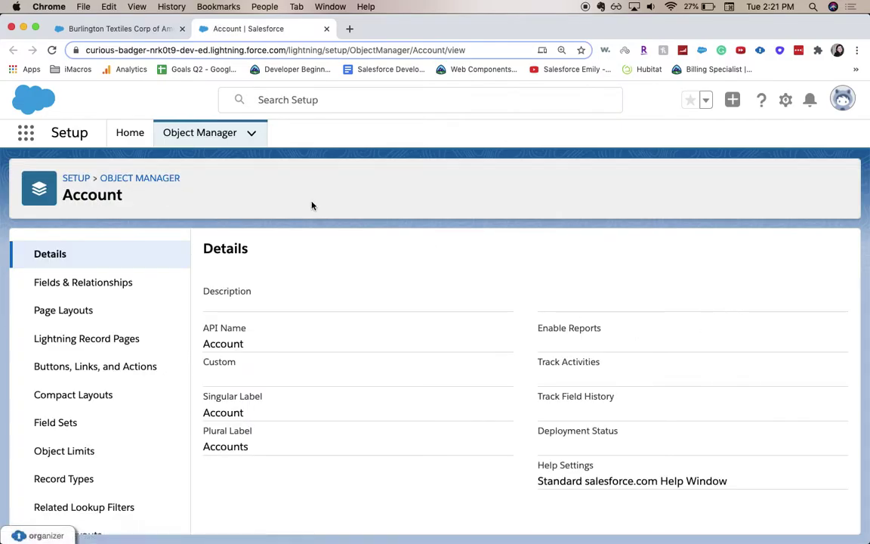
click(115, 283)
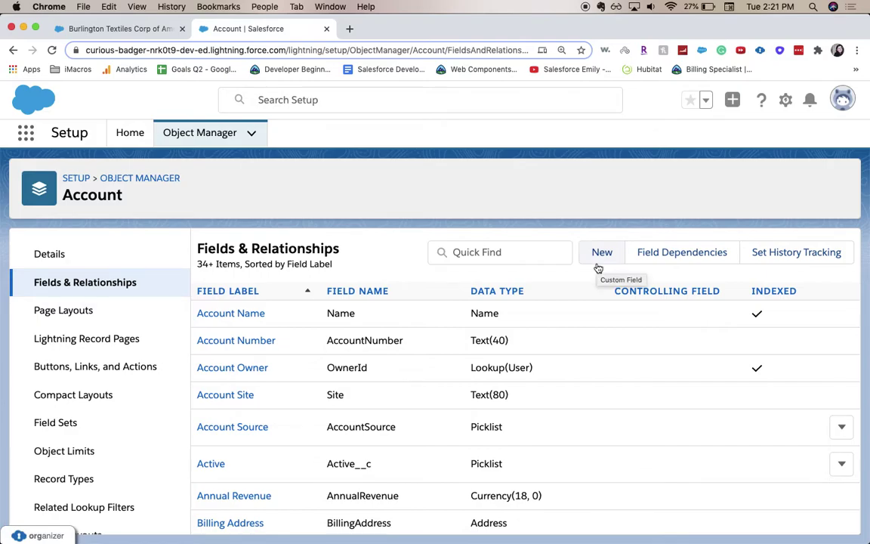
Step: Start a new custom Picklist field on Account and continue to its details step
click(597, 262)
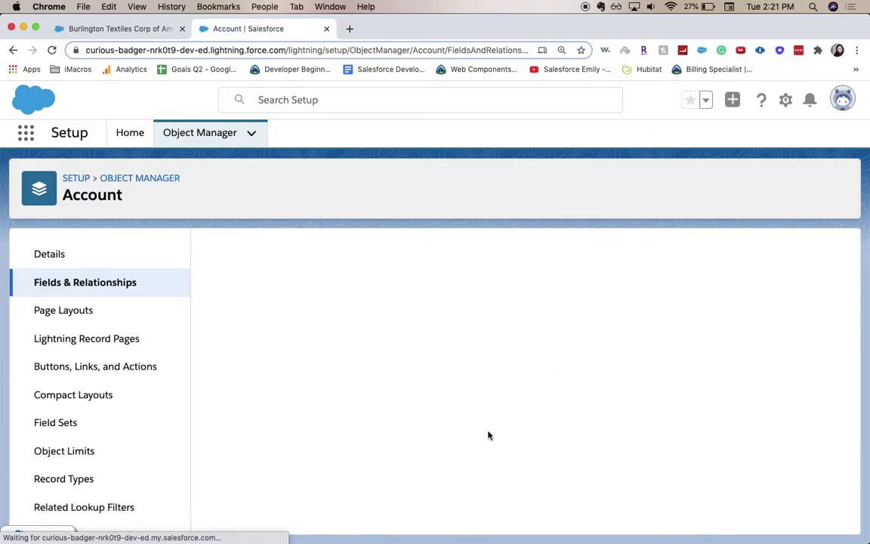
scroll(377, 438, down, 5)
scroll(377, 439, down, 5)
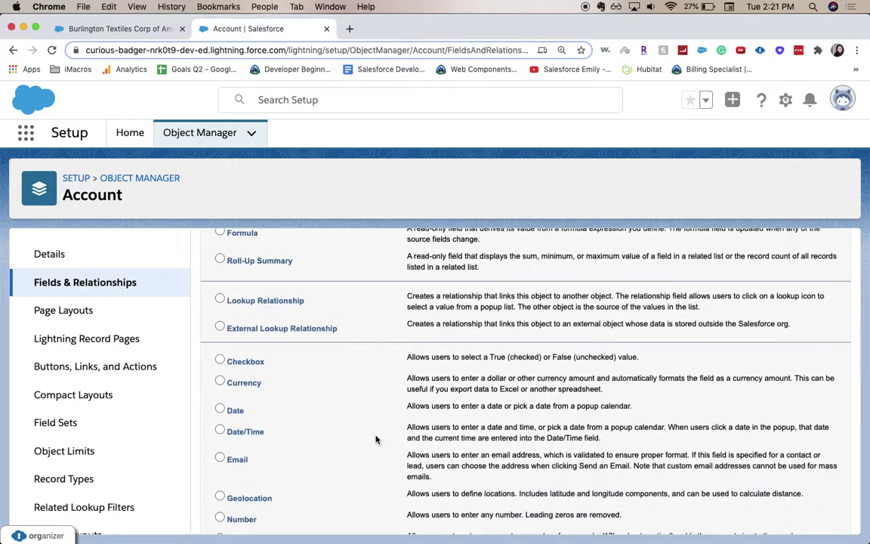
click(246, 451)
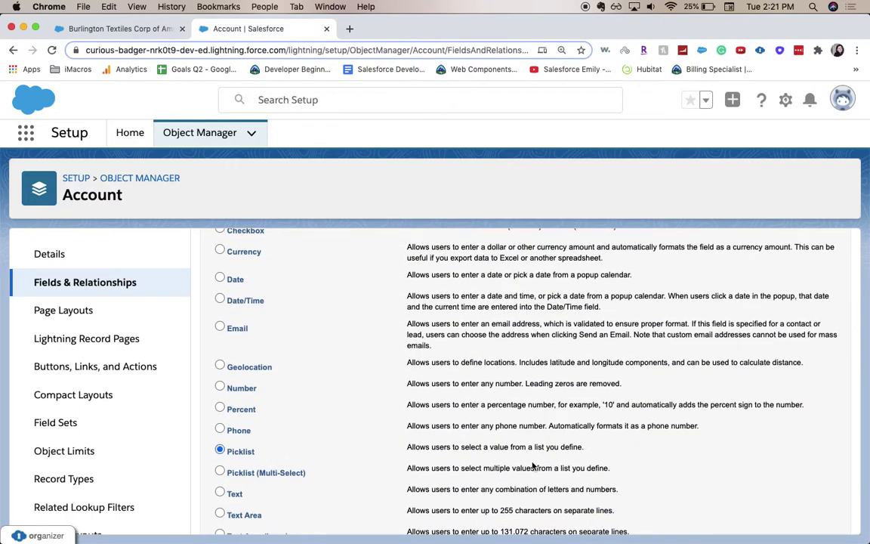
scroll(706, 255, up, 5)
click(797, 325)
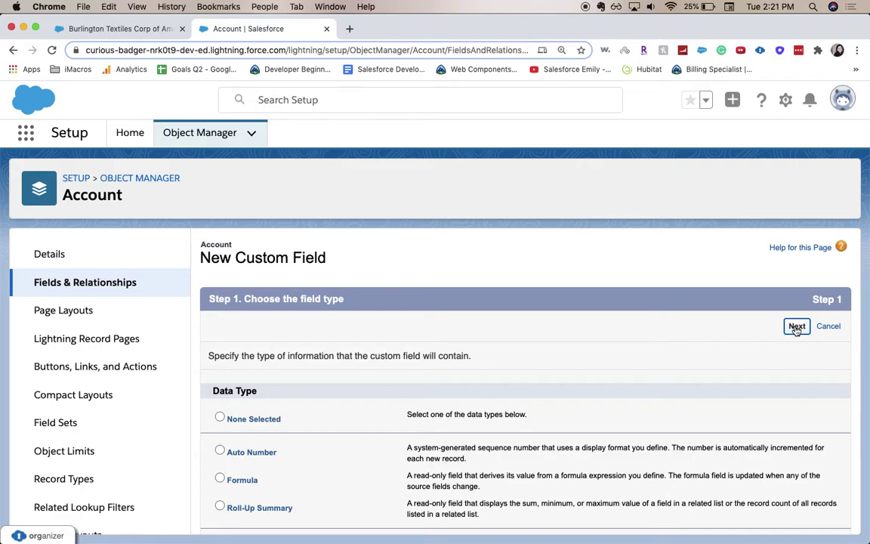
click(402, 358)
Step: Label the field 'Customer Type' so the field name auto-fills as Customer_Type
text(A)
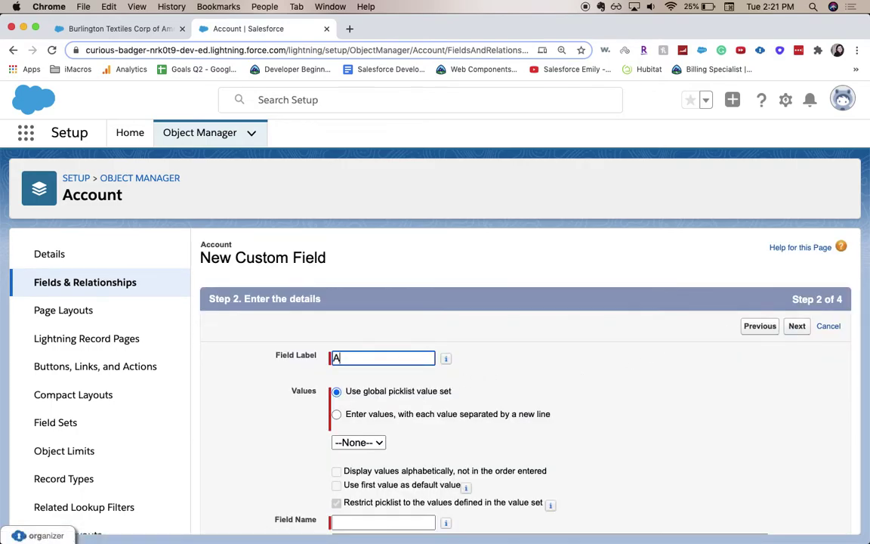
key(BackSpace)
text(Accu)
key(BackSpace)
text(ount)
key(super+a)
text(Customer Type)
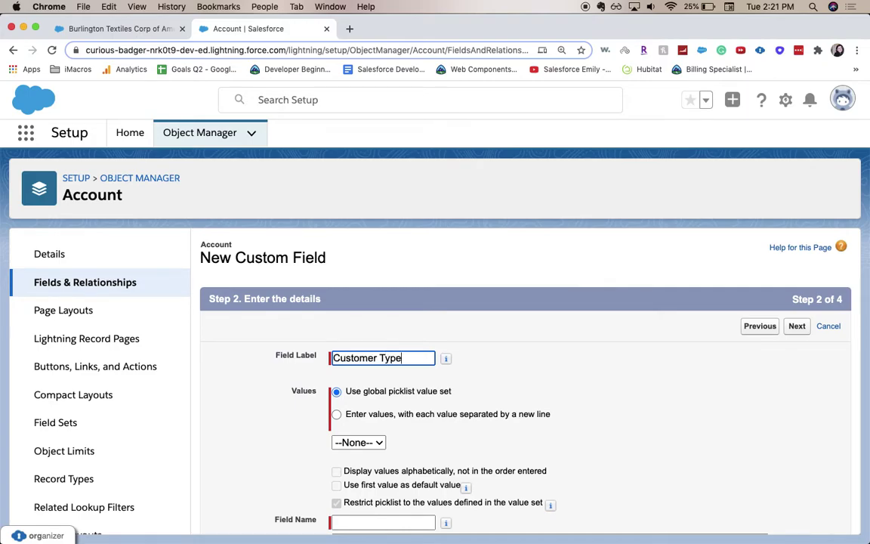
scroll(636, 470, down, 3)
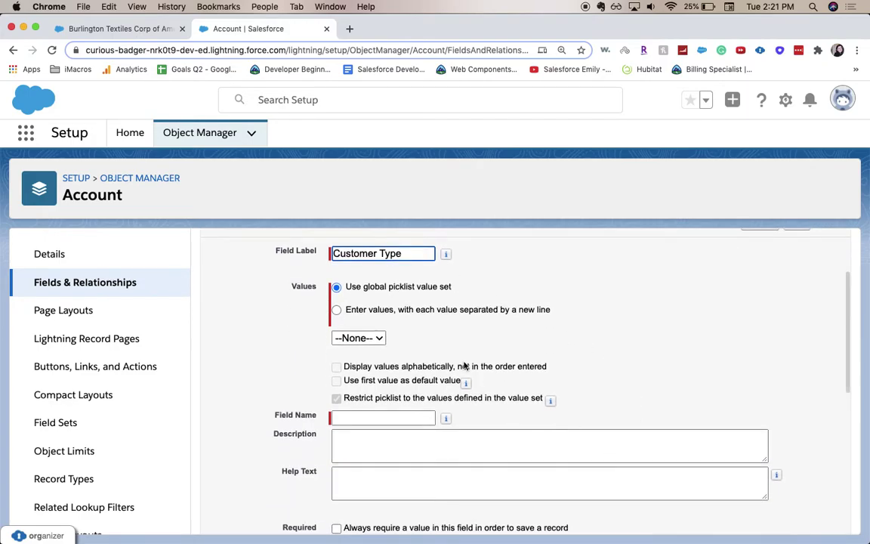
click(391, 319)
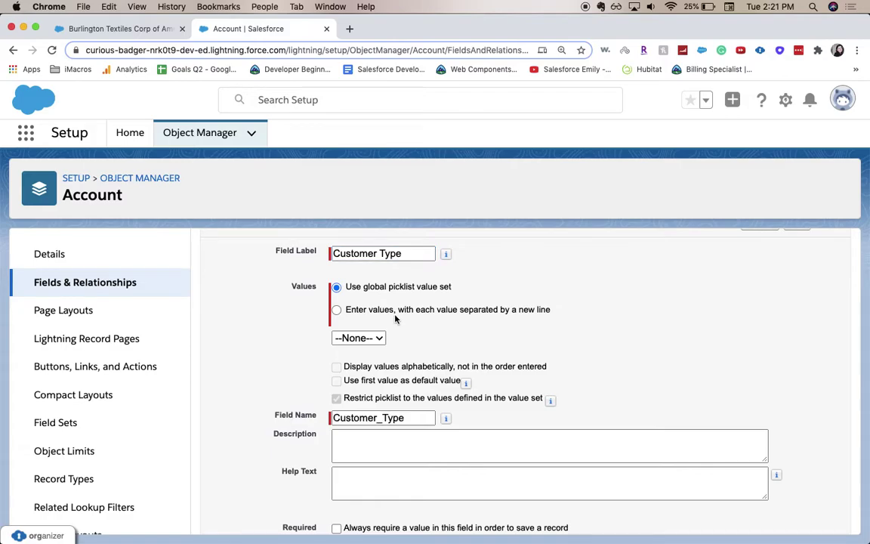
Step: Enter the picklist values Corporation and Education, one per line
click(351, 309)
click(407, 374)
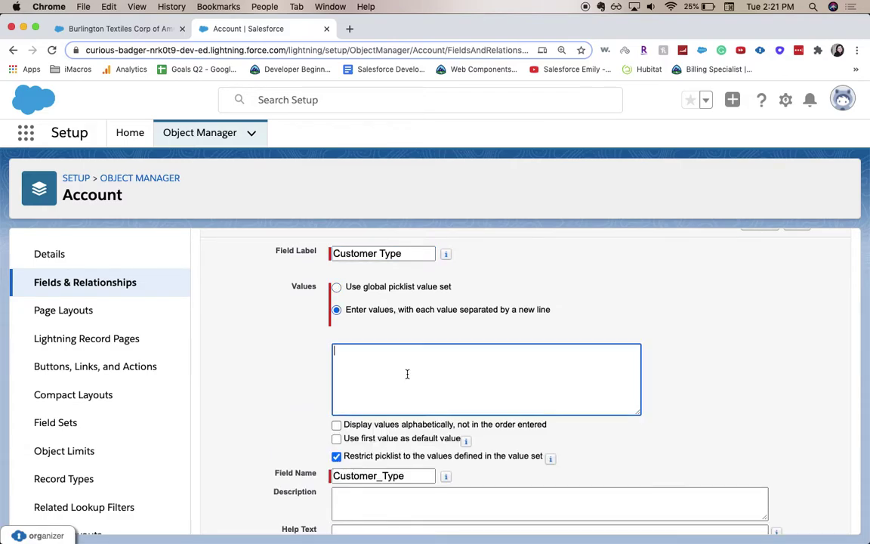
text(Corporation)
text( Eduction)
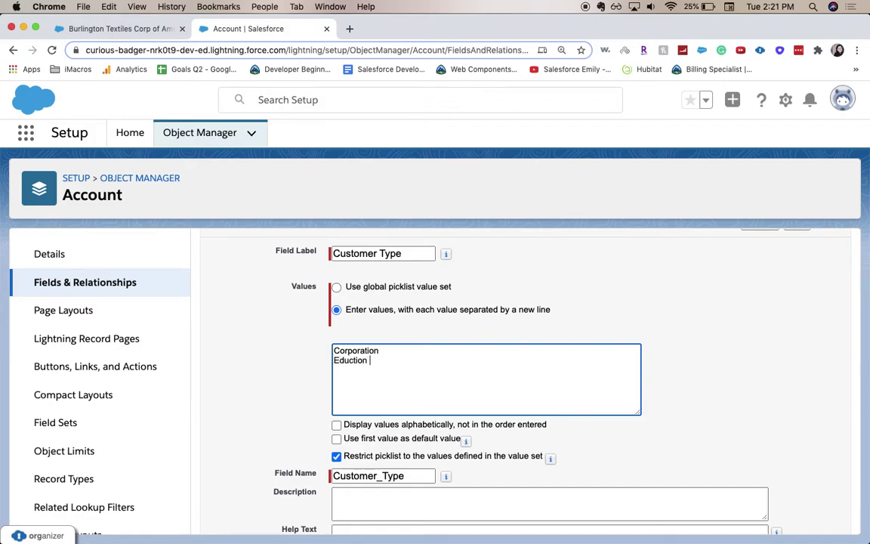
mouse_move(466, 440)
key(BackSpace)
key(BackSpace)
key(BackSpace)
key(BackSpace)
key(BackSpace)
key(BackSpace)
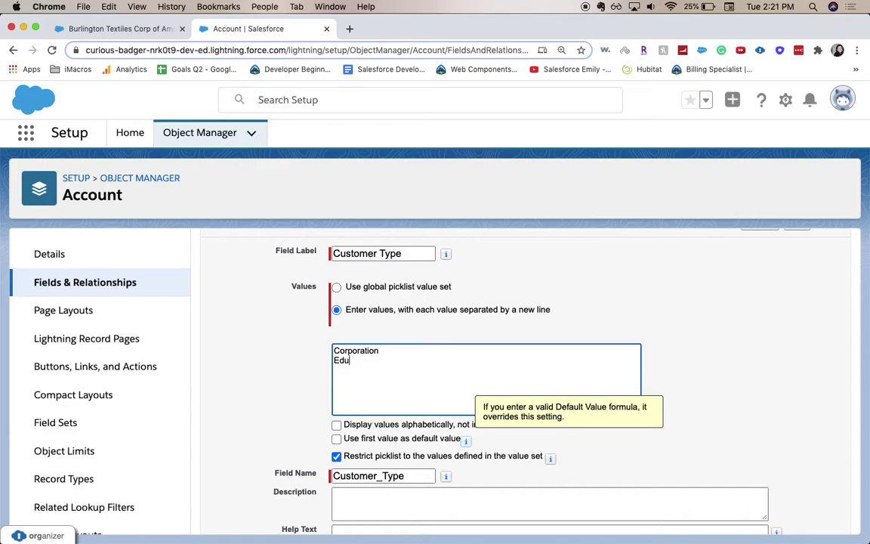
text(cation)
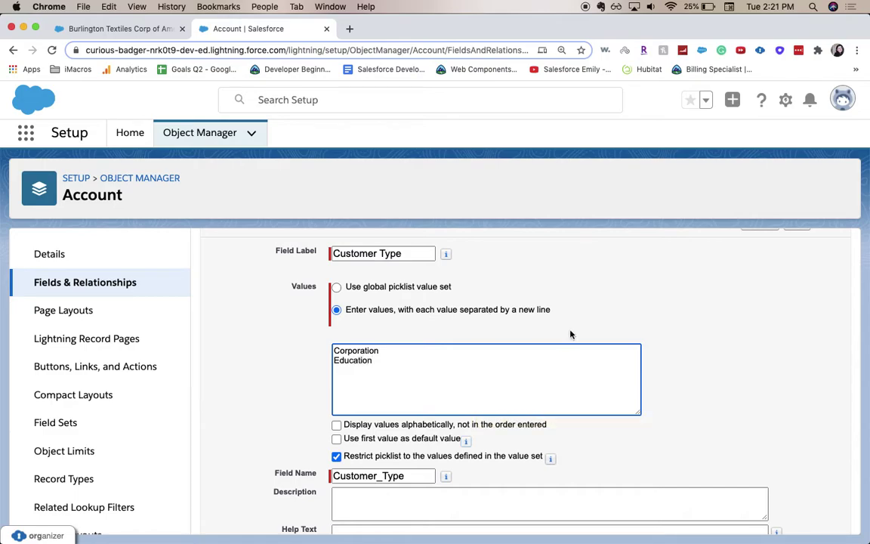
scroll(707, 379, down, 2)
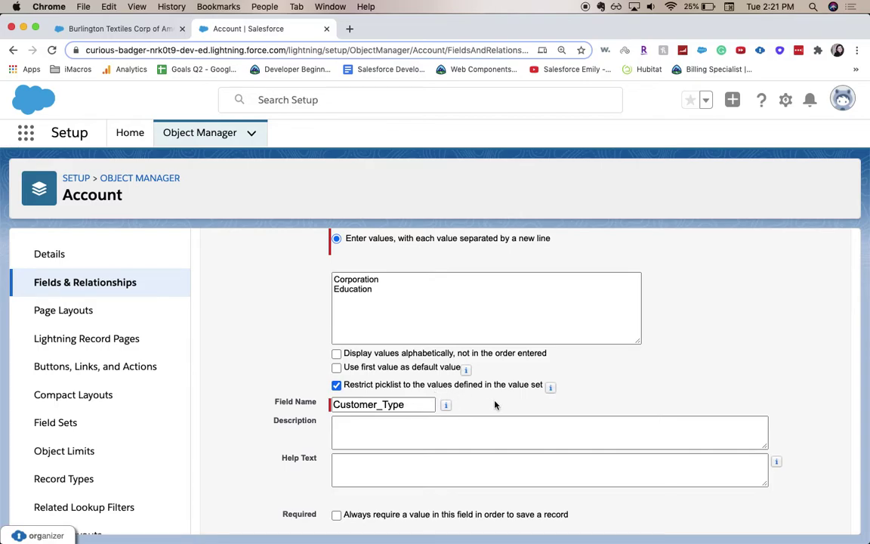
click(337, 434)
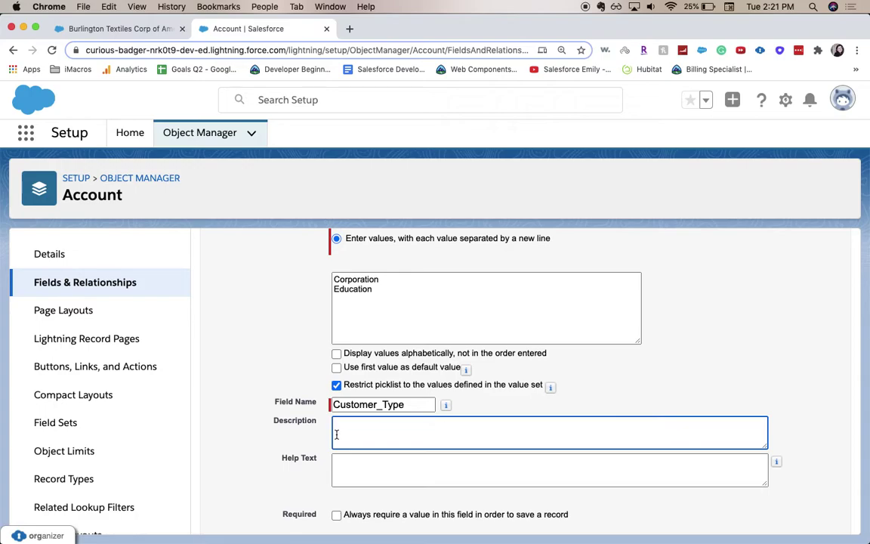
scroll(337, 435, down, 1)
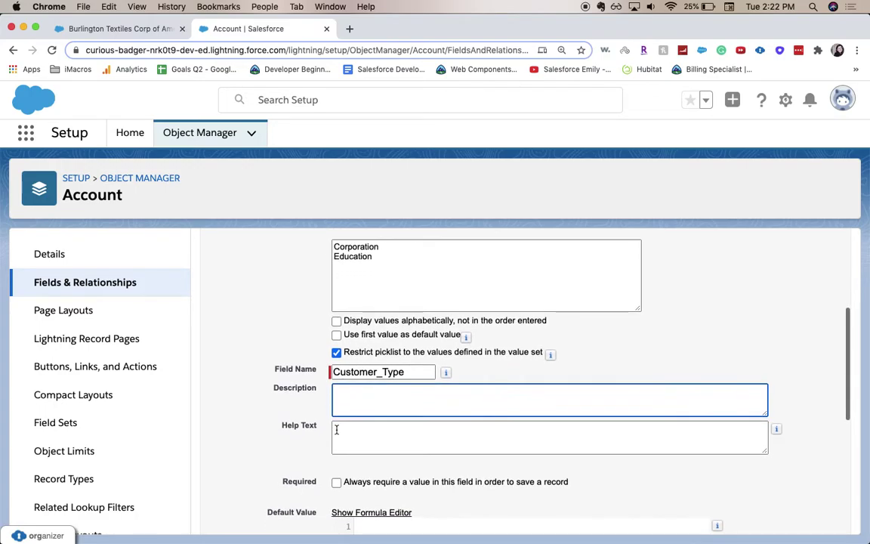
click(368, 436)
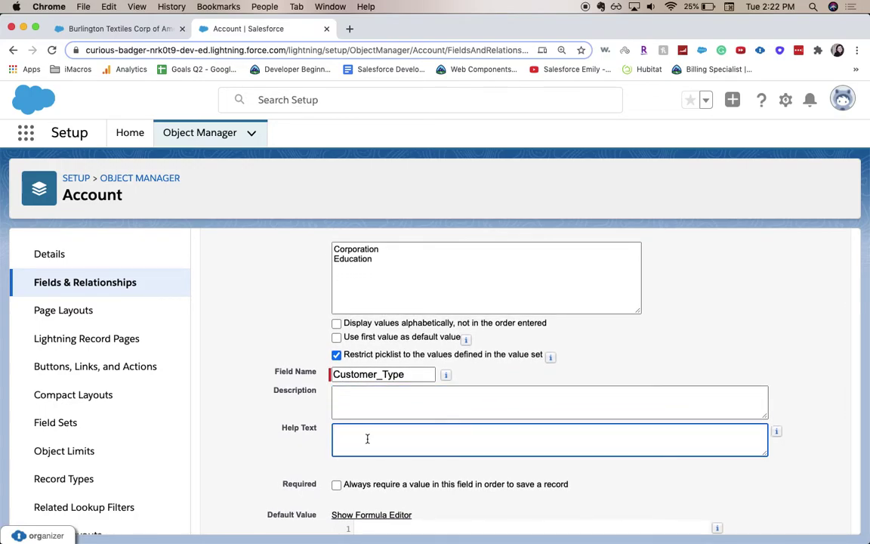
scroll(367, 438, down, 3)
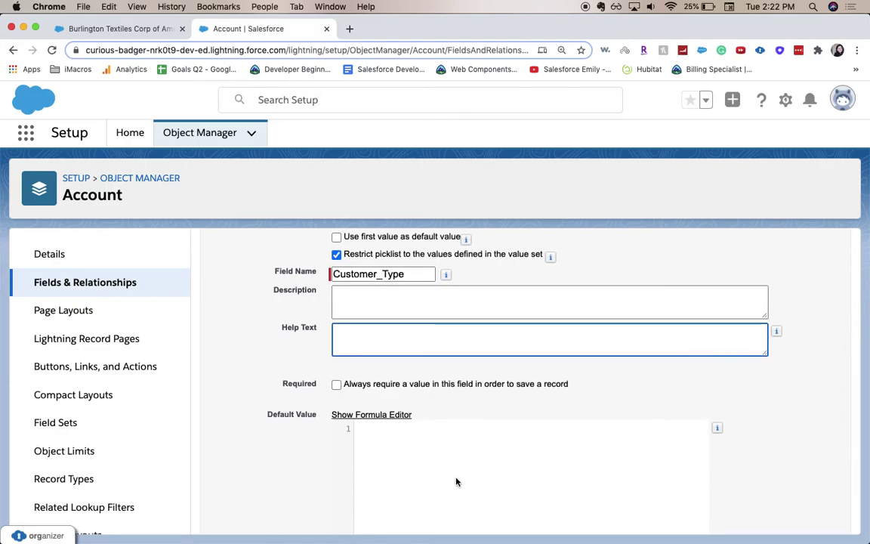
scroll(772, 390, down, 4)
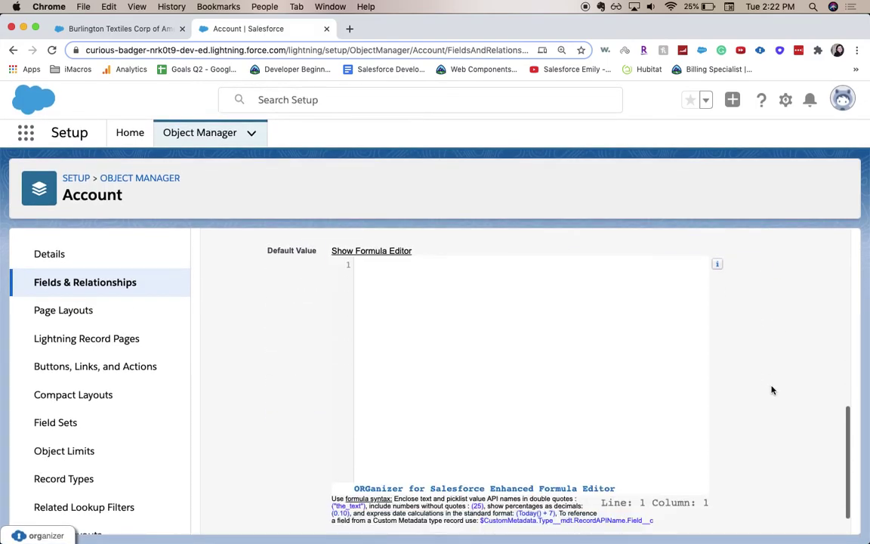
scroll(772, 390, down, 2)
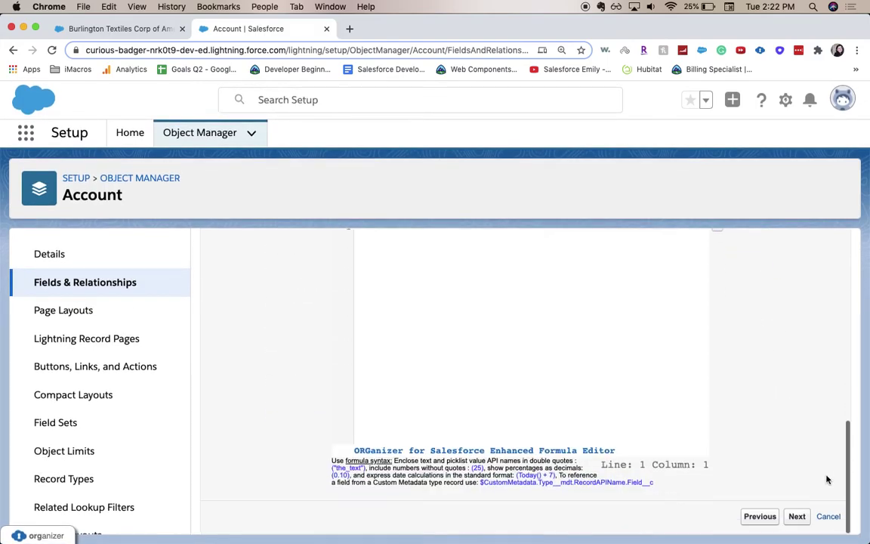
click(797, 516)
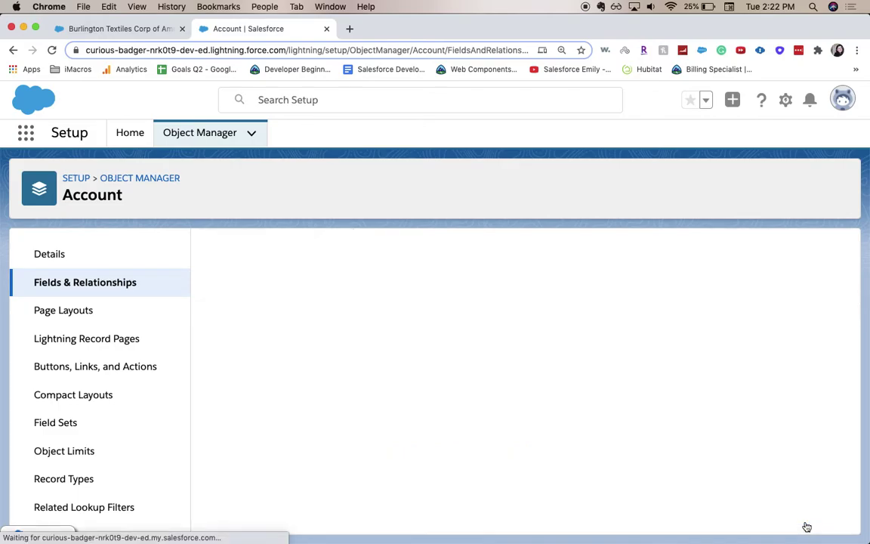
Step: Keep the default visible field-level security and save Customer Type on all four Account page layouts
scroll(696, 526, down, 3)
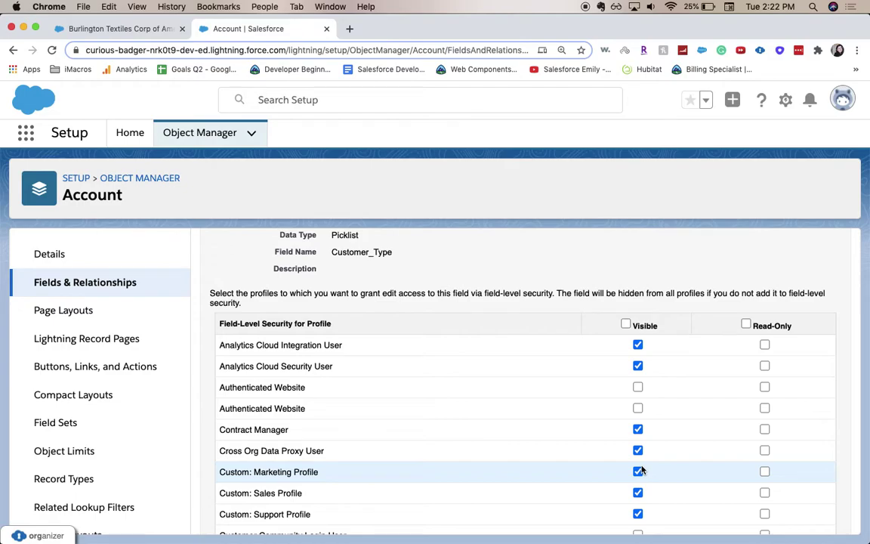
scroll(737, 356, up, 4)
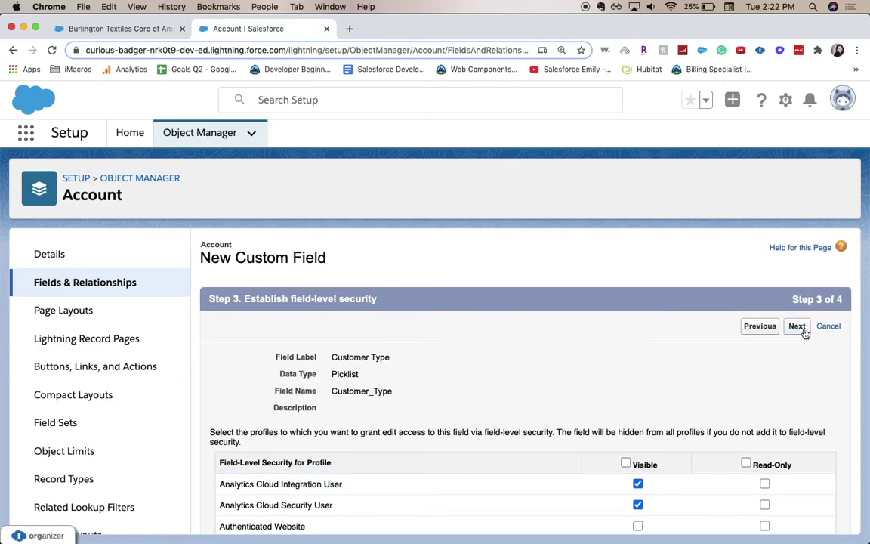
click(798, 327)
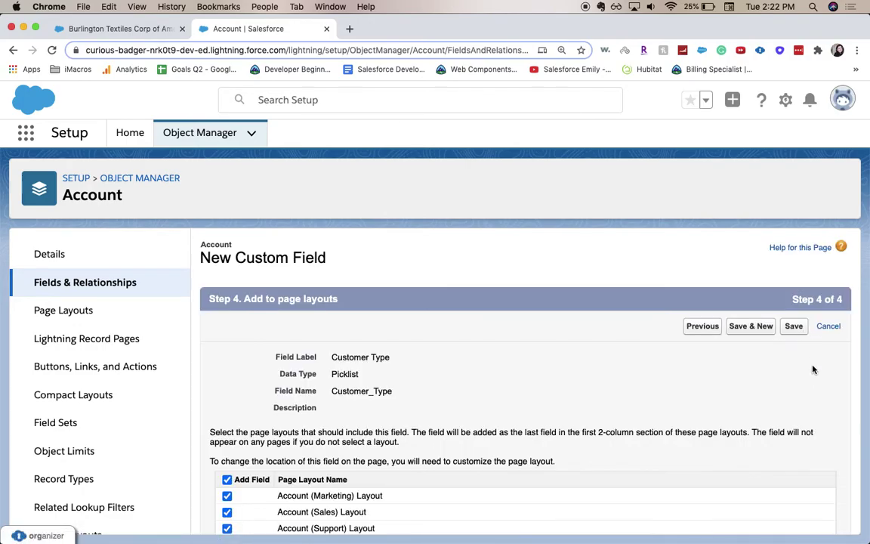
scroll(788, 397, down, 2)
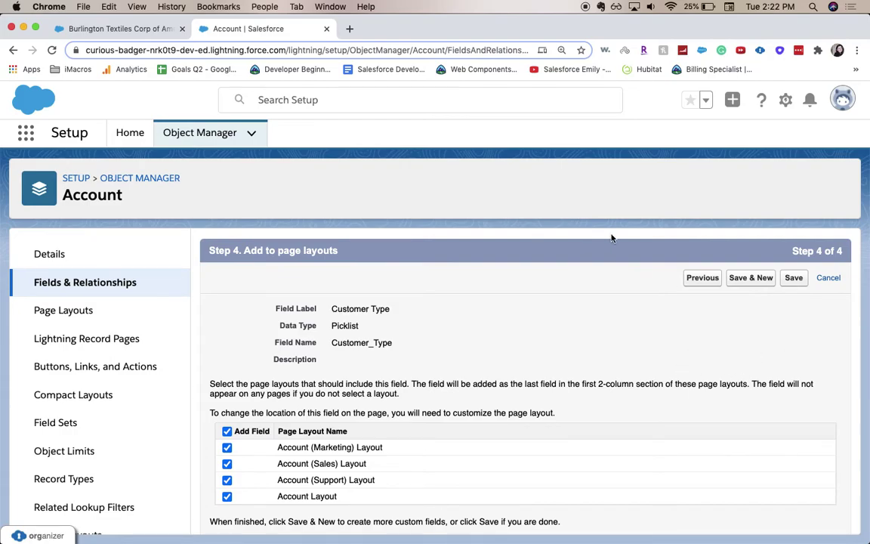
click(788, 284)
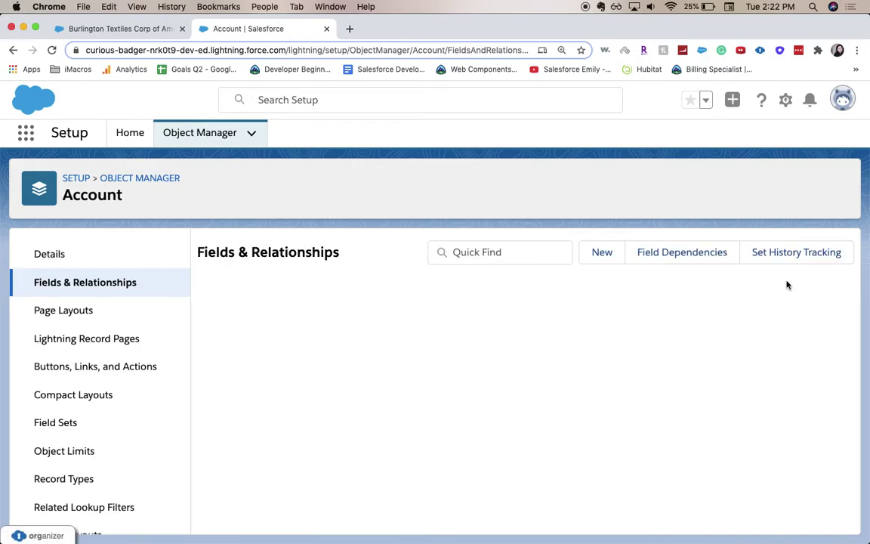
Step: Scroll the Account field list to find Customer Type (Customer_Type__c, Picklist)
scroll(587, 393, down, 5)
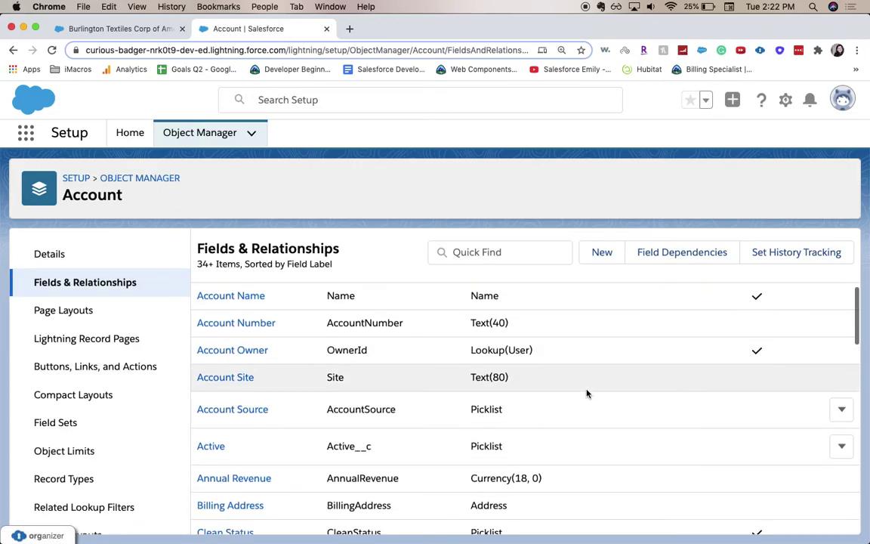
scroll(559, 404, down, 2)
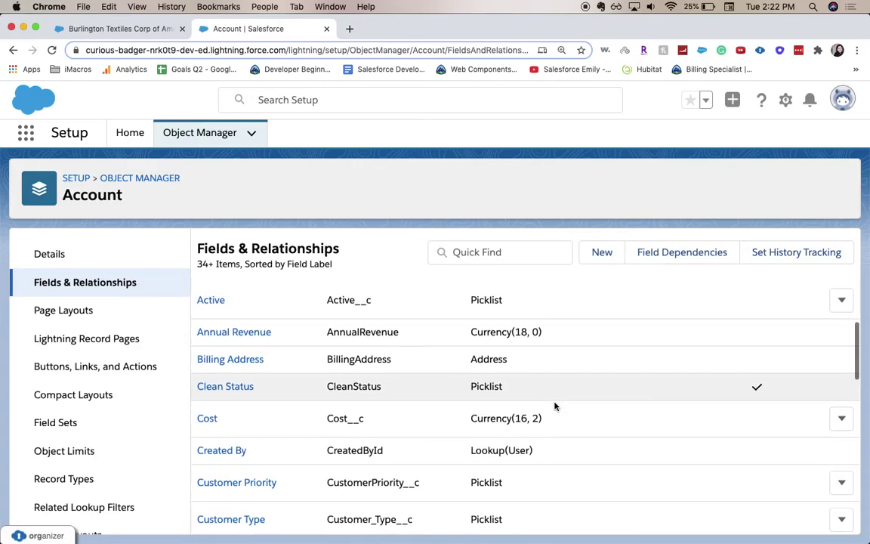